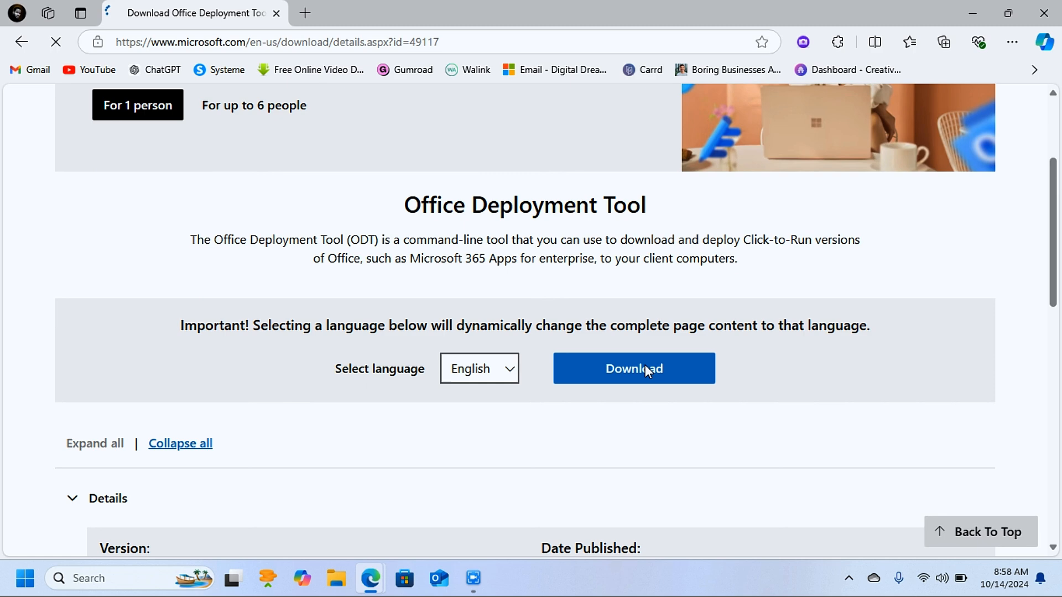
# - Download the English version of the Office Deployment Tool and minimise the browser
pyautogui.click(646, 368)
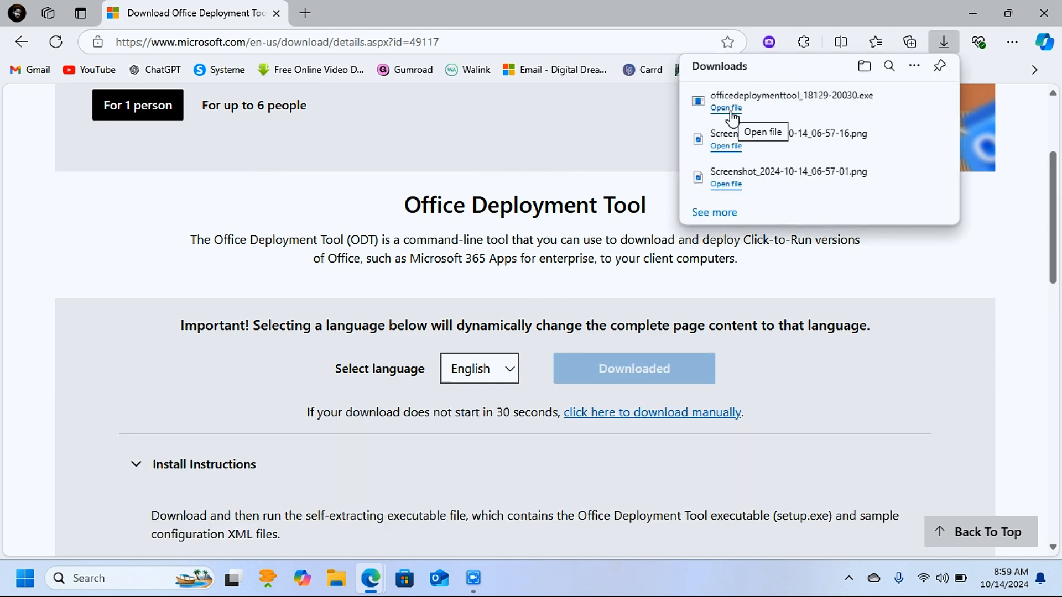
pyautogui.click(976, 8)
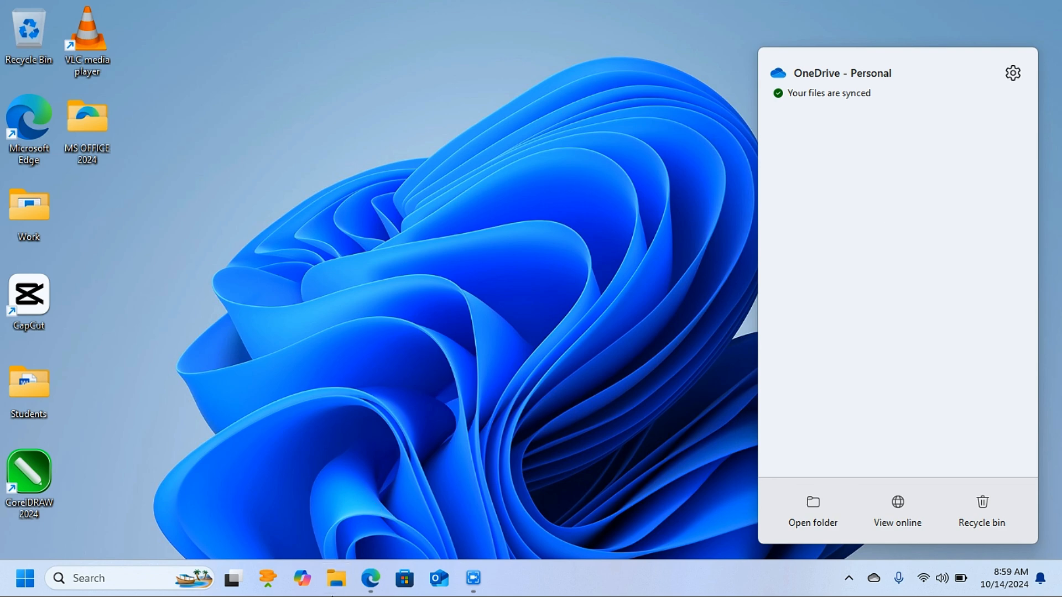
pyautogui.click(337, 578)
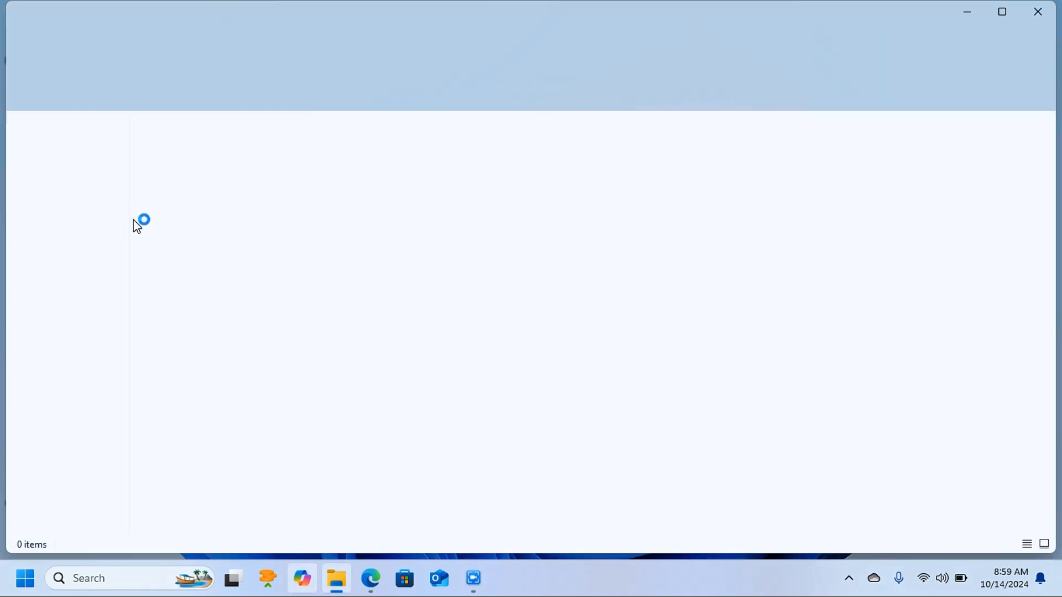
pyautogui.click(72, 255)
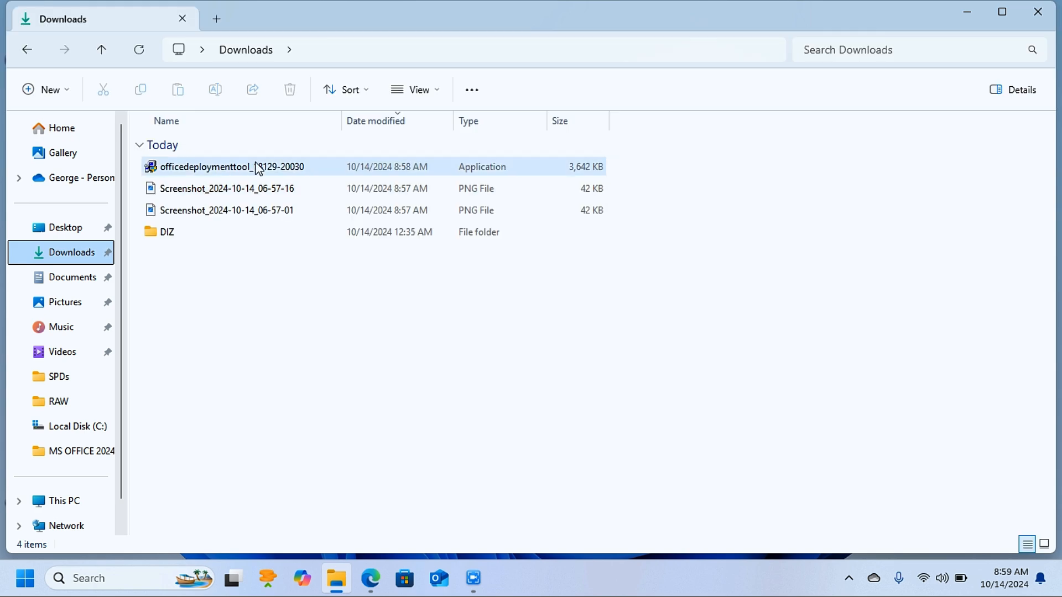
pyautogui.click(238, 172)
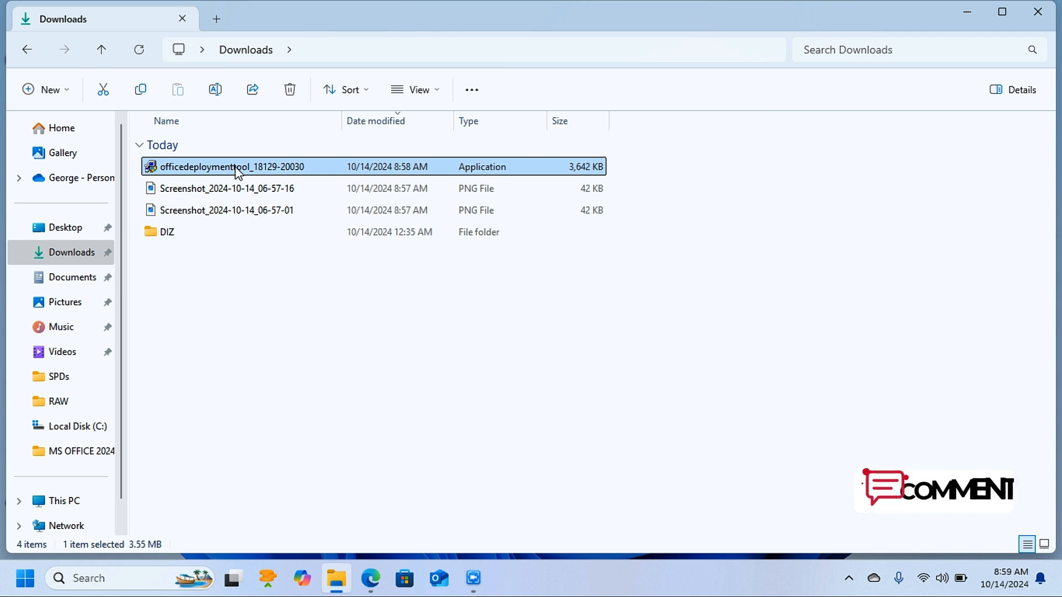
pyautogui.click(104, 89)
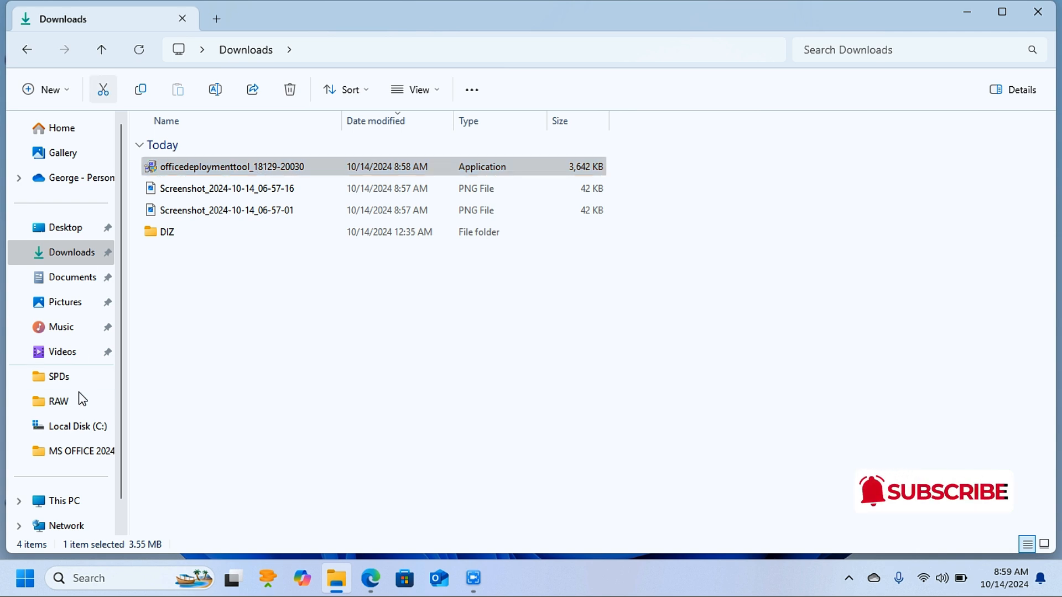
# - Create a folder named OFFICE 2024 on Local Disk (C:) and paste the cut deployment tool into it
pyautogui.click(65, 504)
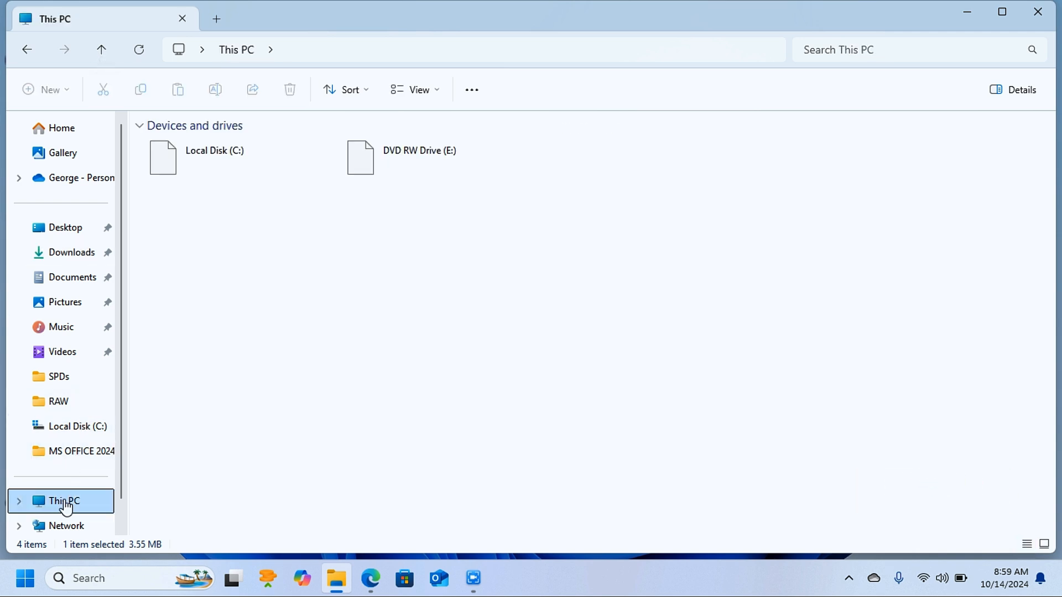
pyautogui.doubleClick(252, 171)
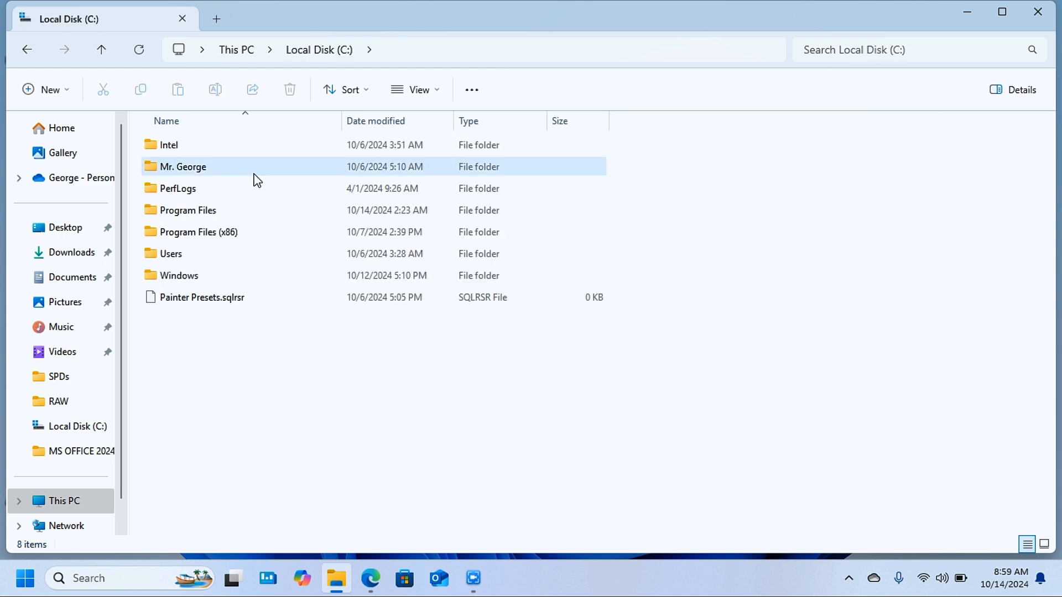
pyautogui.rightClick(250, 337)
pyautogui.moveTo(303, 256)
pyautogui.click(487, 260)
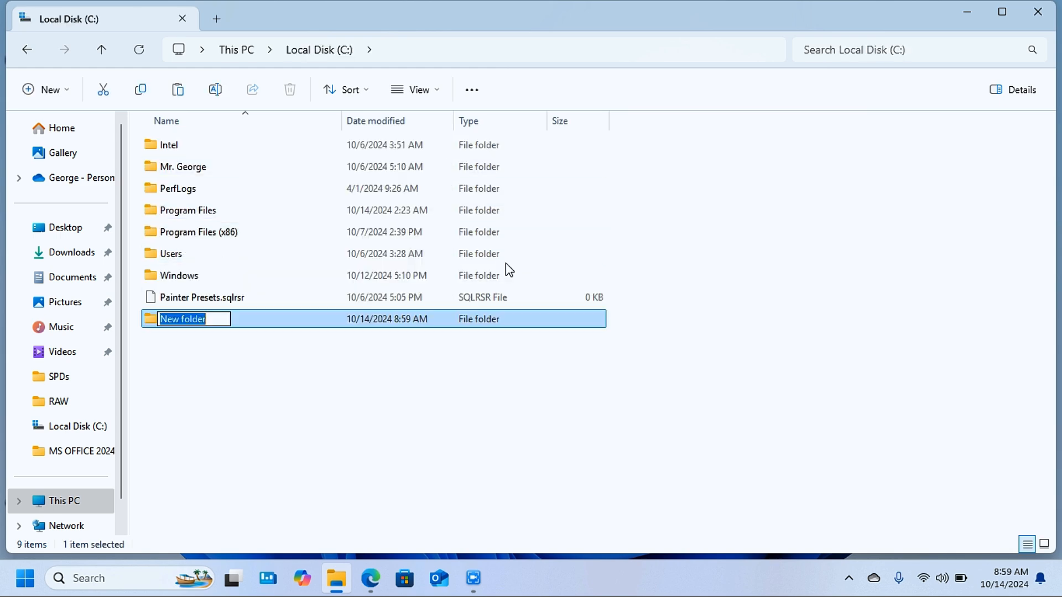
pyautogui.write('OFFICE 2024')
pyautogui.click(321, 426)
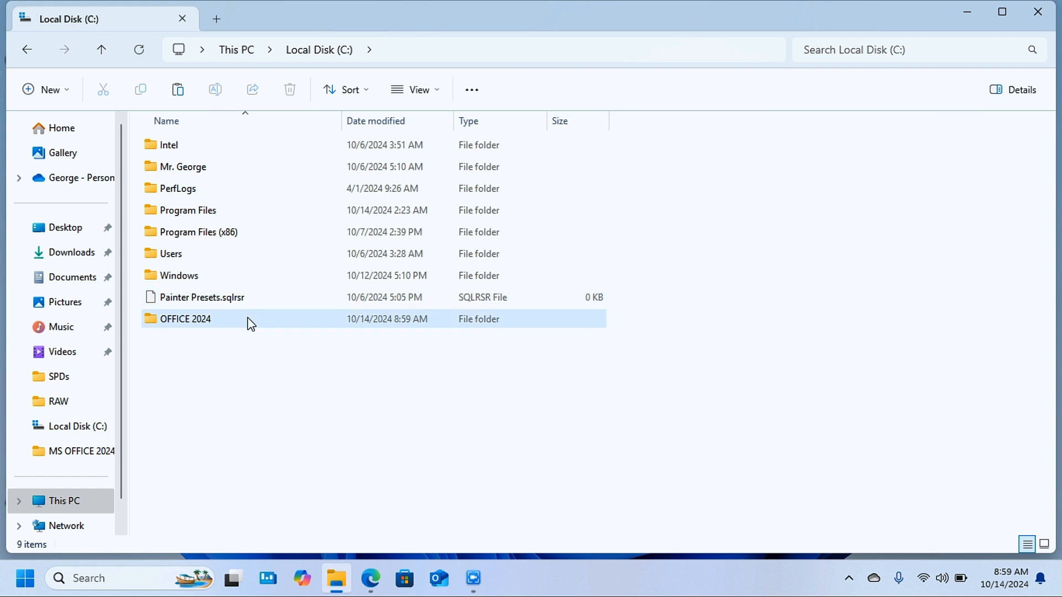
pyautogui.doubleClick(251, 324)
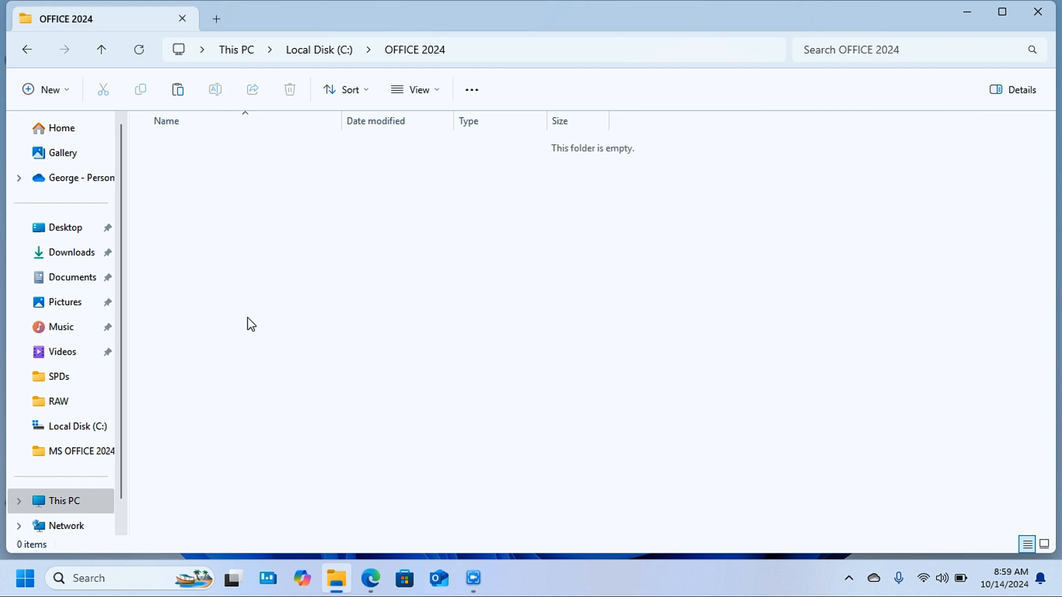
pyautogui.hotkey('ctrl', 'v')
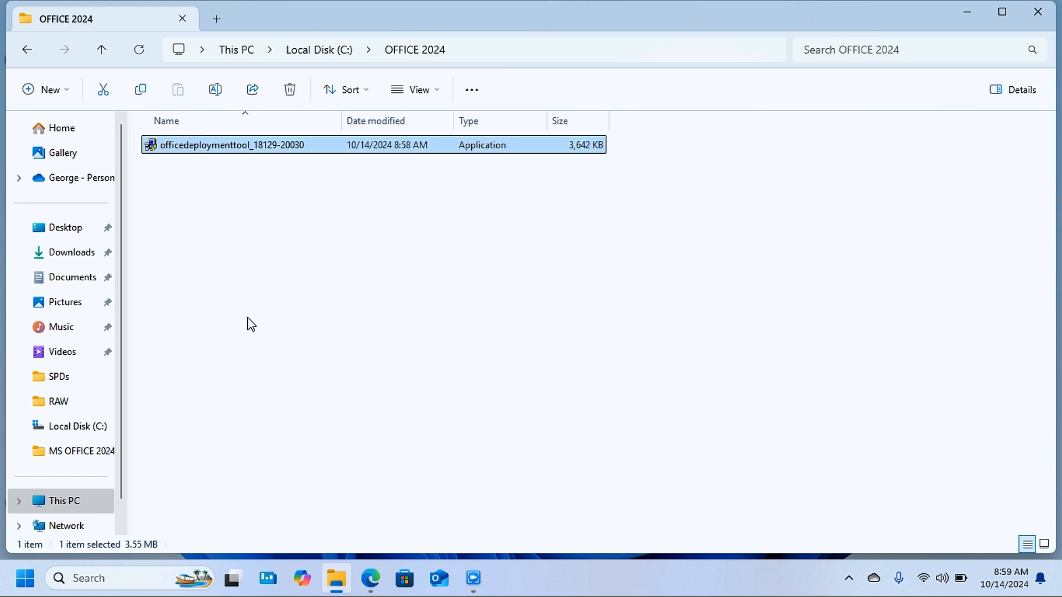
# - Run the deployment tool as administrator and accept the Microsoft Software License Terms to continue
pyautogui.rightClick(224, 145)
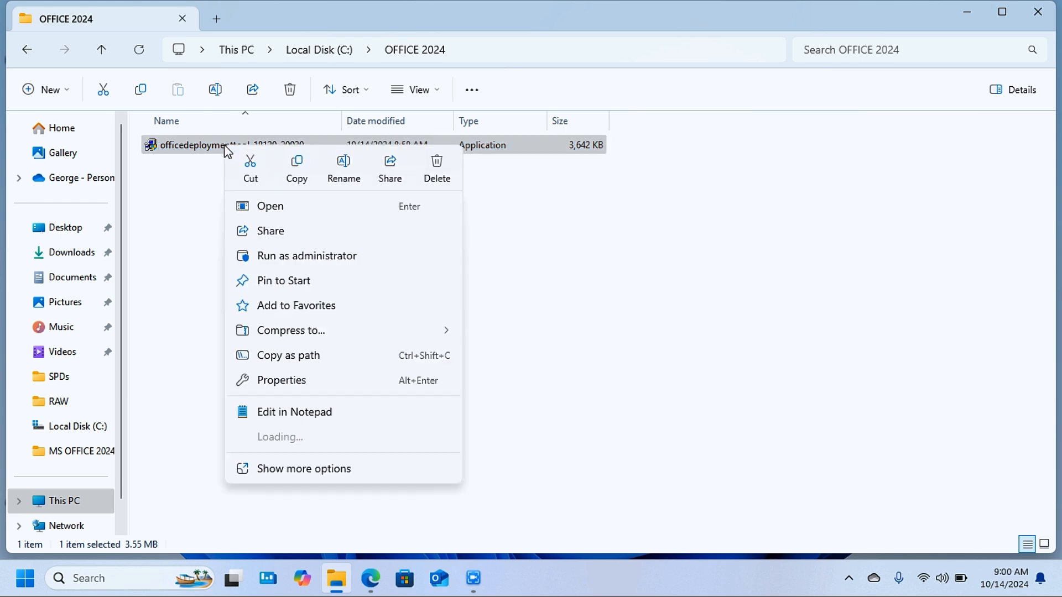
pyautogui.click(312, 258)
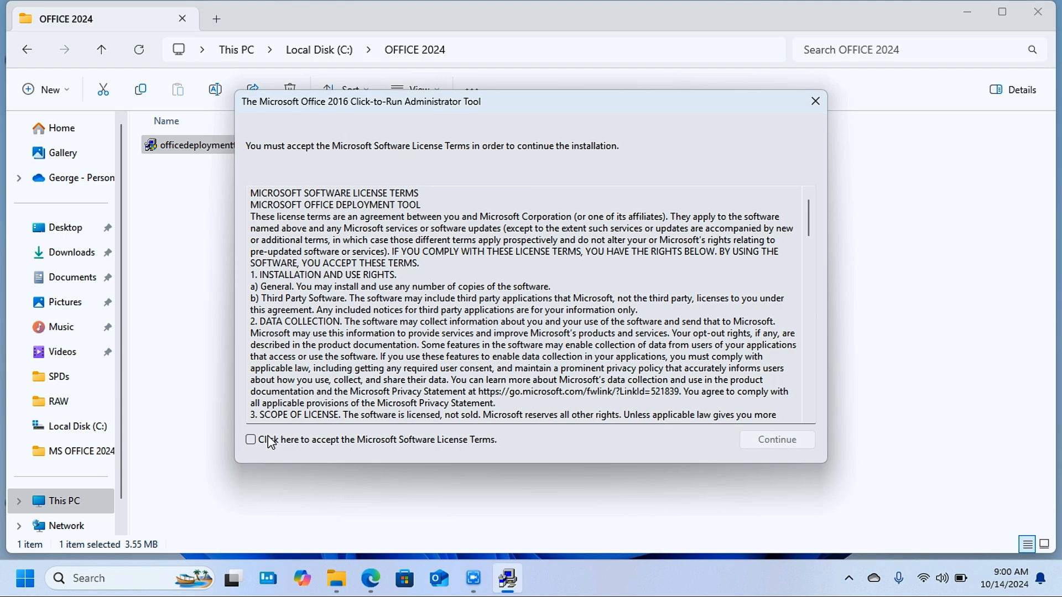
pyautogui.click(251, 441)
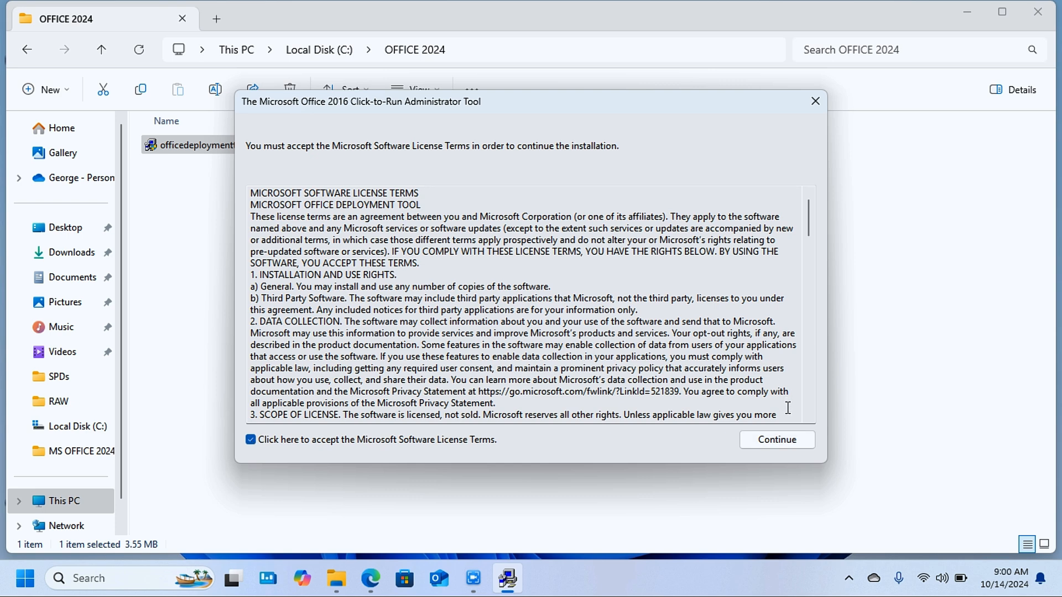
pyautogui.click(785, 445)
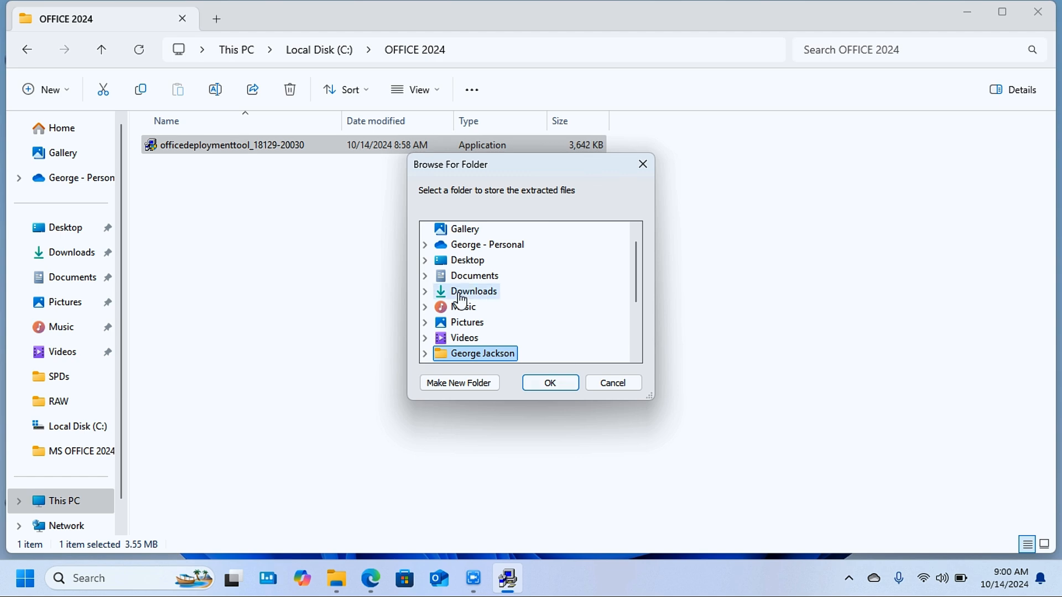
# - Extract the deployment tool's files into the OFFICE 2024 folder on Local Disk (C:) and dismiss the completion message
pyautogui.moveTo(639, 285); pyautogui.dragTo(640, 322)
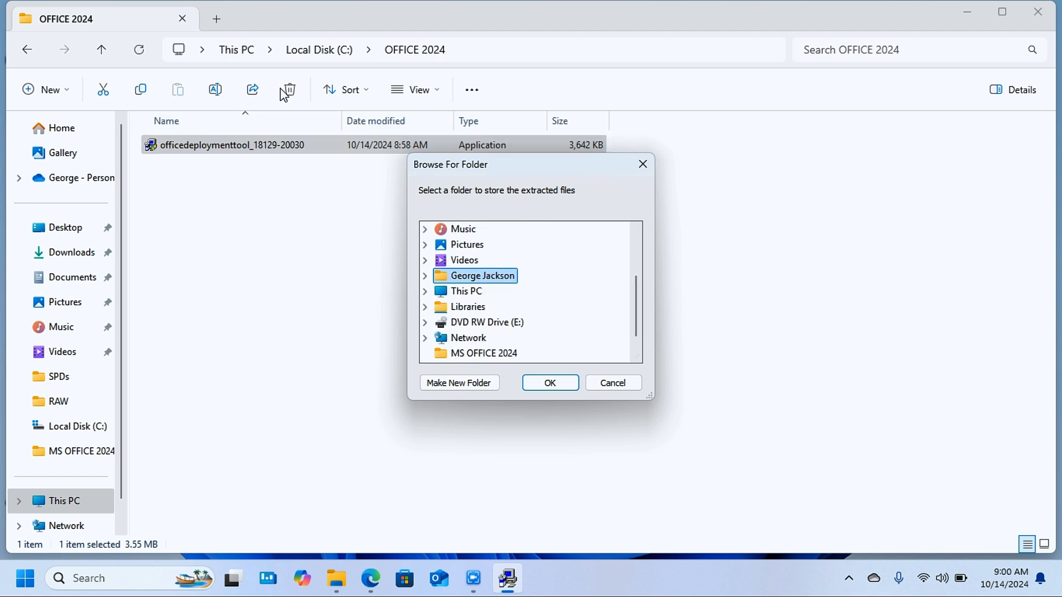
pyautogui.click(466, 298)
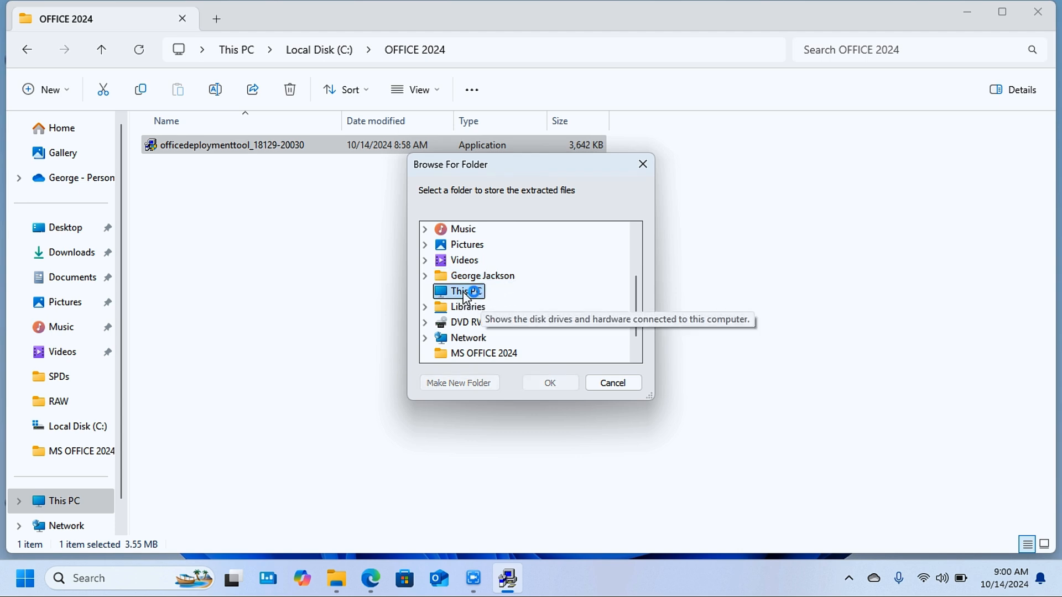
pyautogui.click(502, 309)
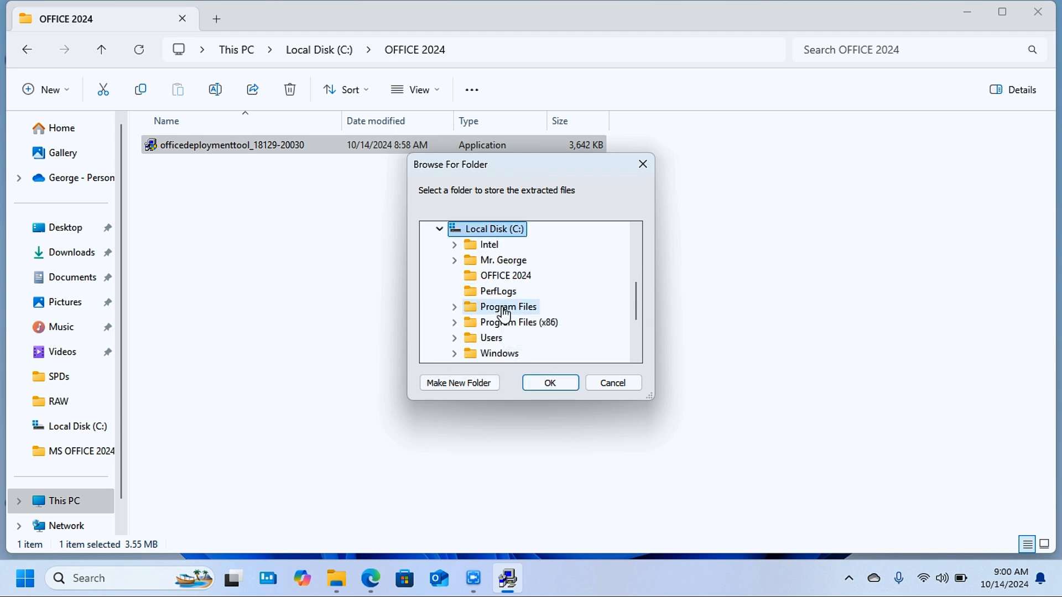
pyautogui.click(518, 278)
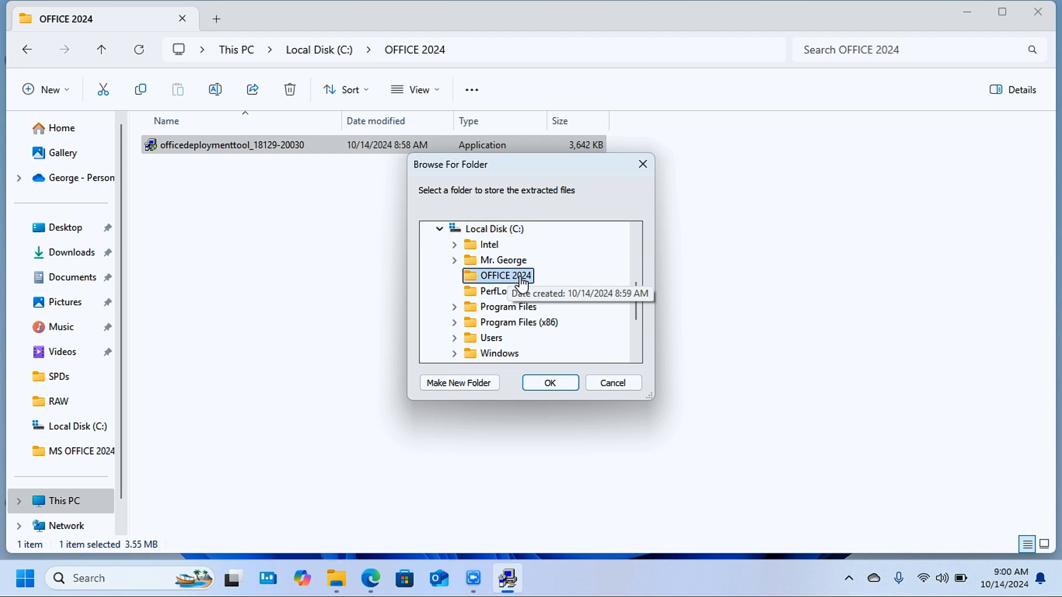
pyautogui.click(548, 384)
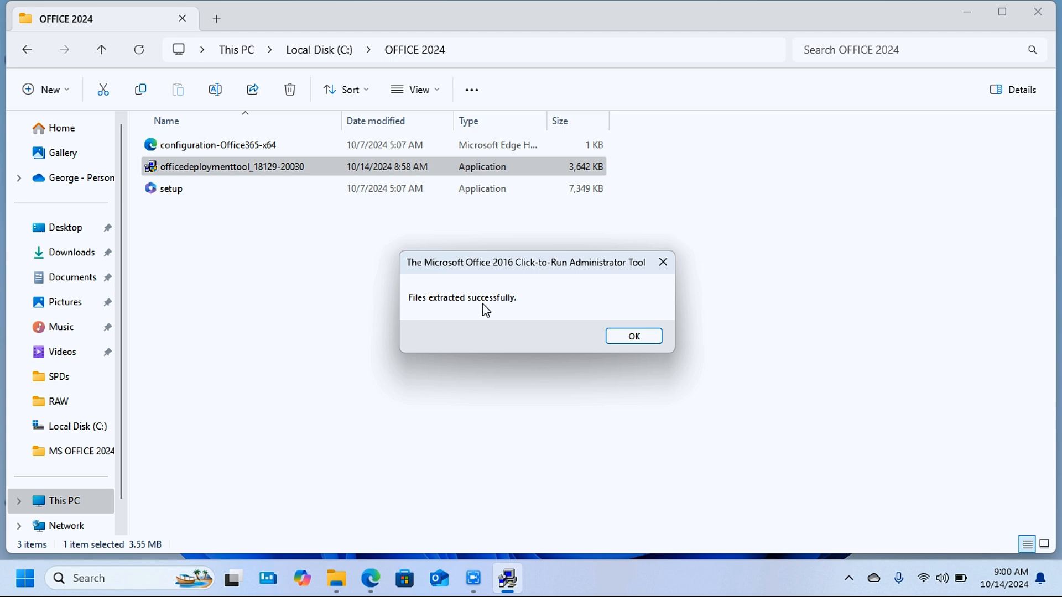
pyautogui.click(647, 339)
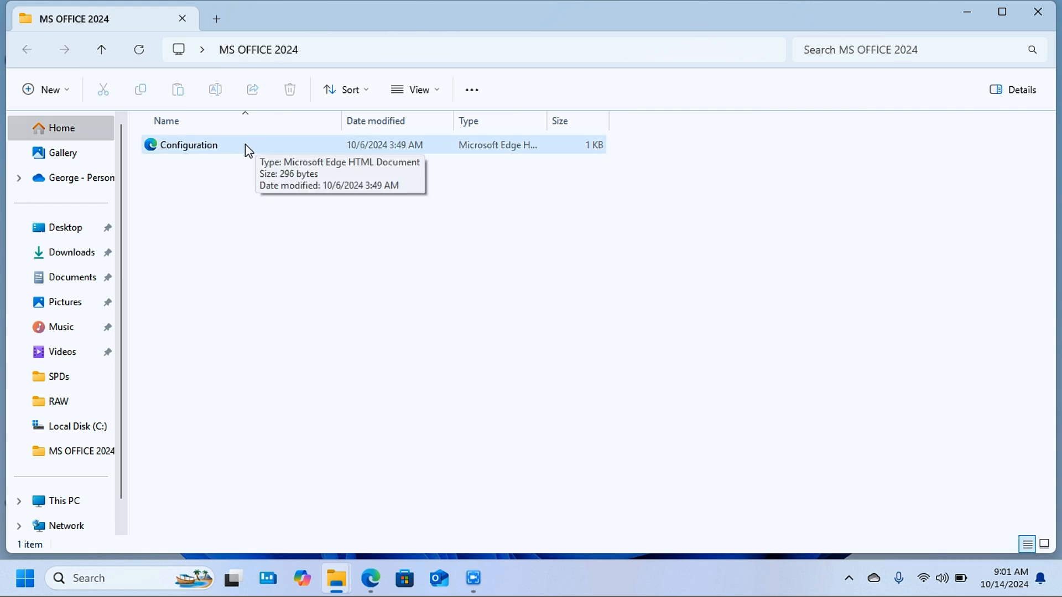
# - Copy the Configuration file from the MS OFFICE 2024 folder into the OFFICE 2024 folder on Local Disk (C:)
pyautogui.click(246, 148)
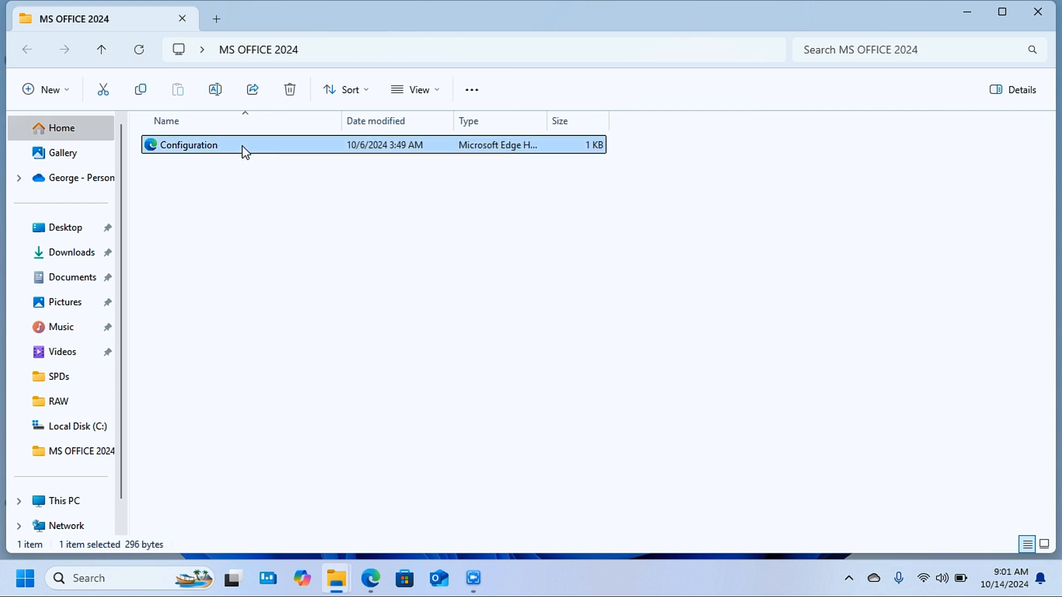
pyautogui.hotkey('ctrl', 'c')
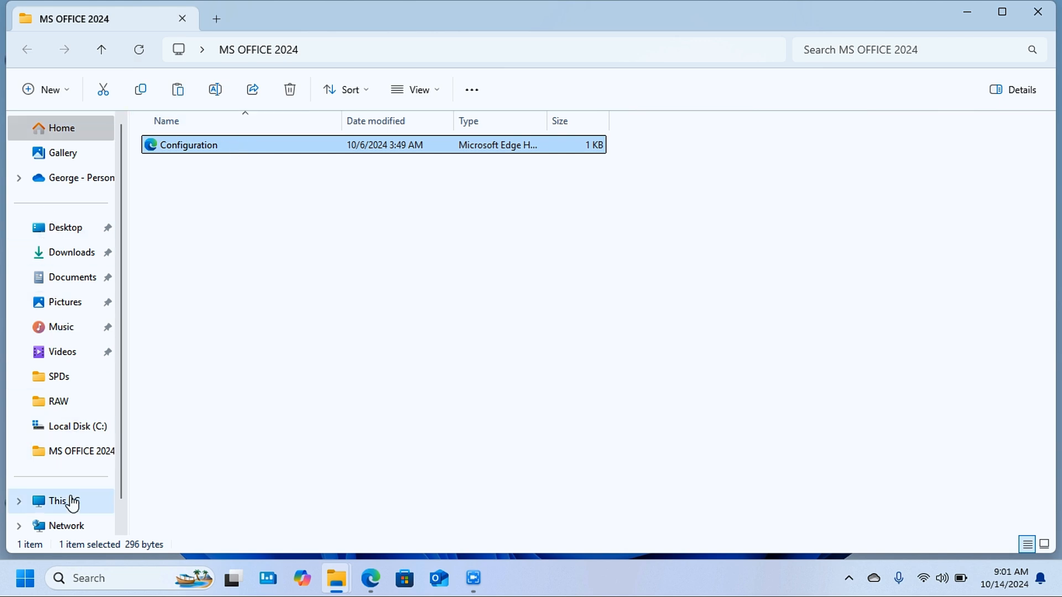
pyautogui.click(71, 505)
pyautogui.doubleClick(245, 157)
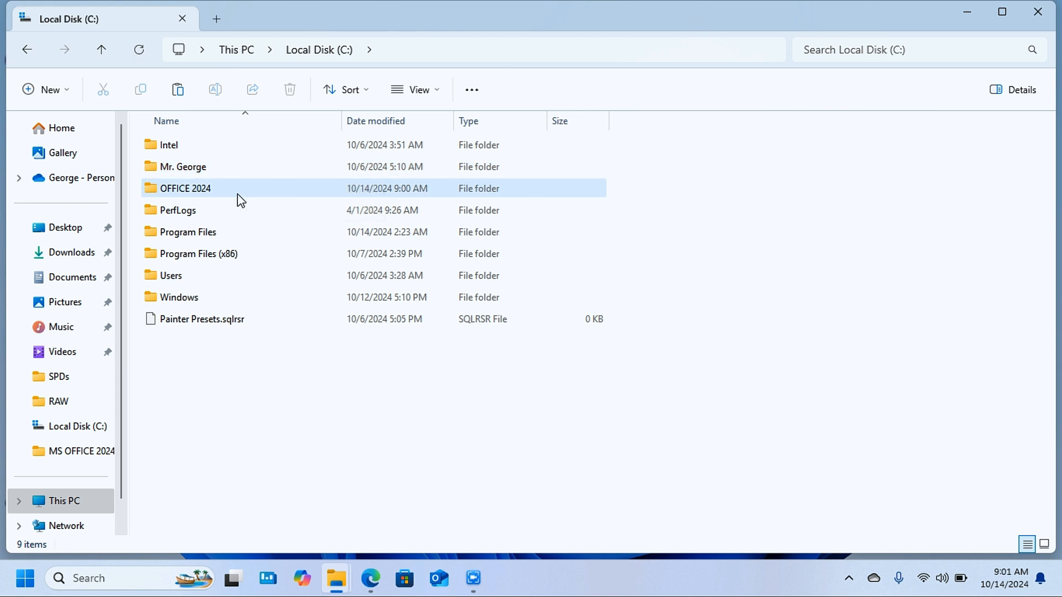
pyautogui.click(237, 191)
pyautogui.doubleClick(237, 190)
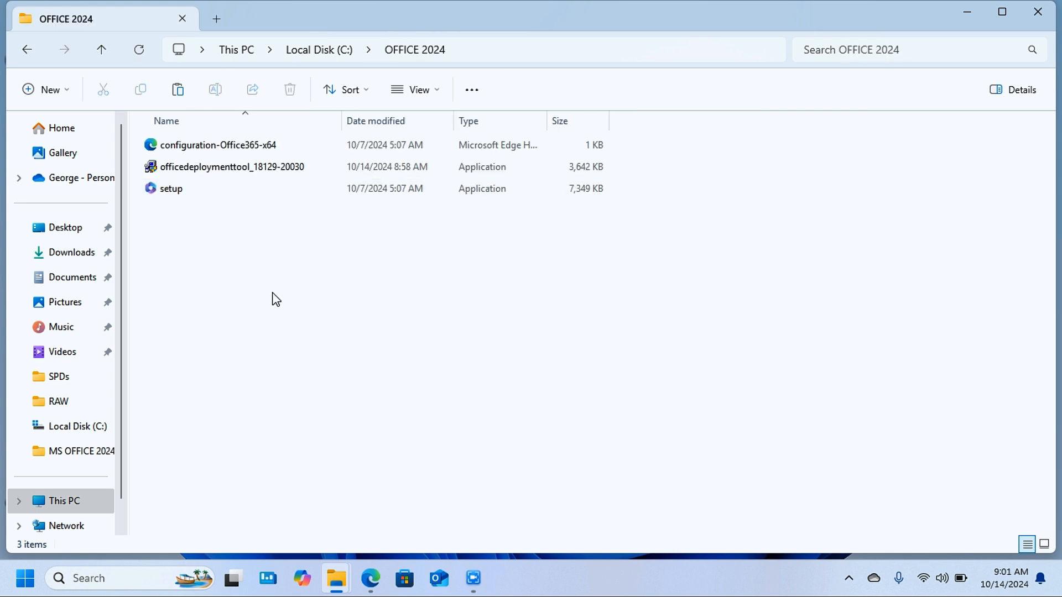
pyautogui.hotkey('ctrl', 'v')
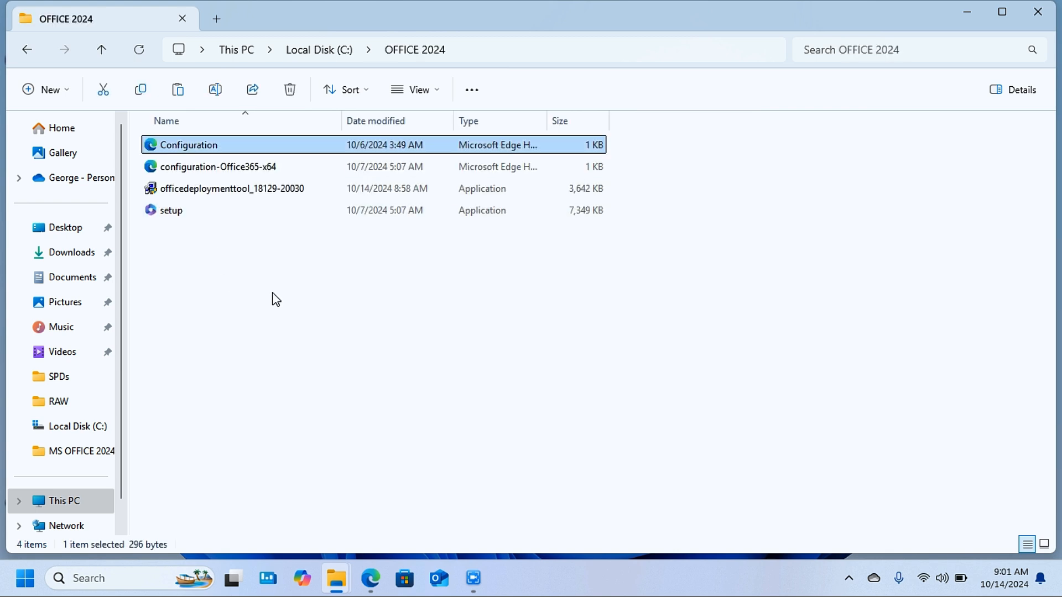
# - Open a Command Prompt in the C:\OFFICE 2024 folder and reposition its window
pyautogui.click(514, 50)
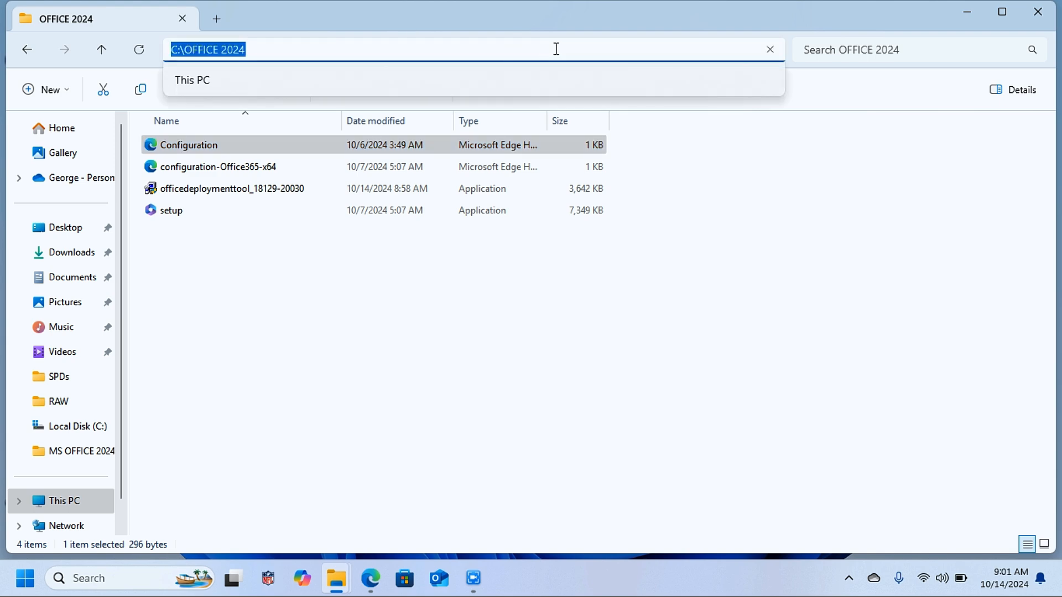
pyautogui.write('CMD')
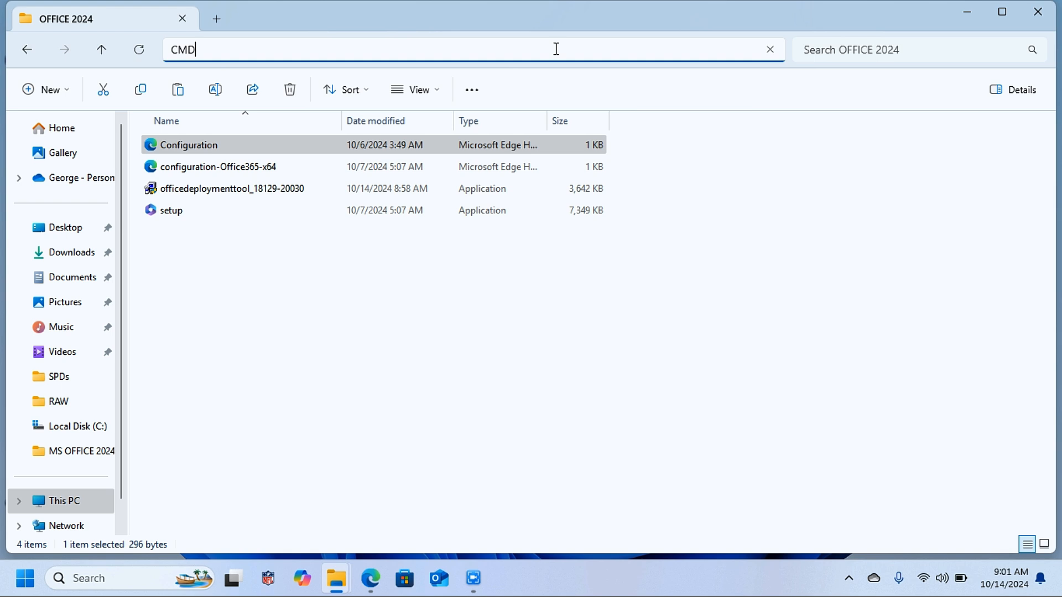
pyautogui.press('Return')
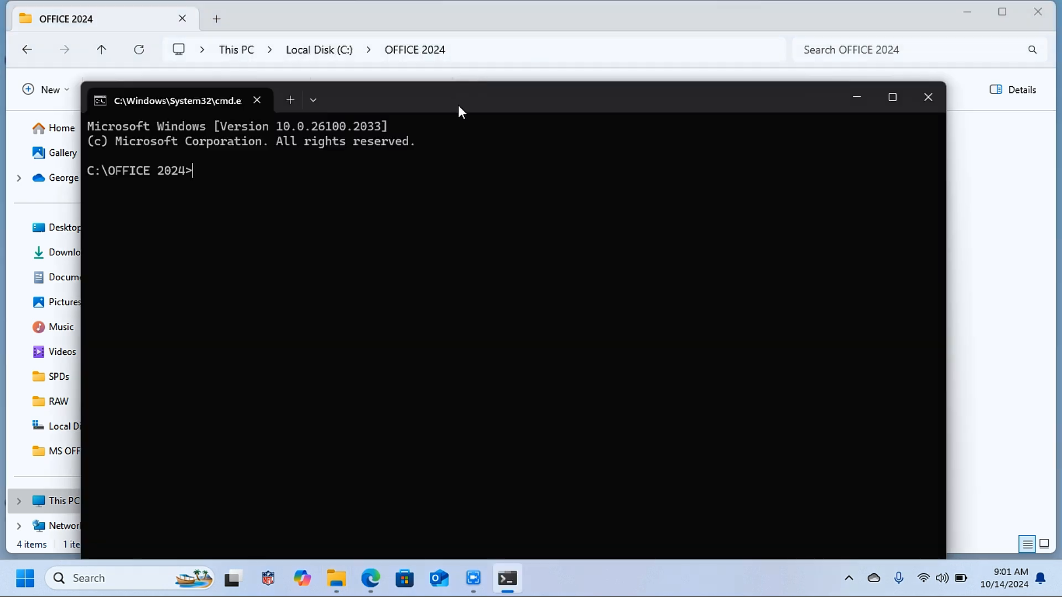
pyautogui.moveTo(505, 82); pyautogui.dragTo(507, 74)
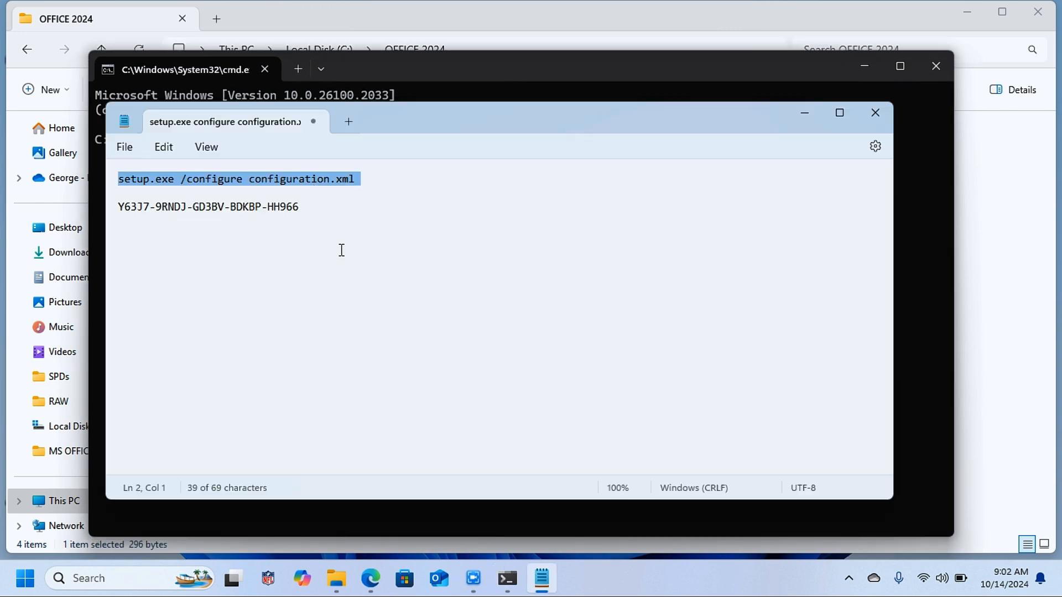
# - Run setup.exe /configure configuration.xml in the Command Prompt to install Office, and close the finished installer
pyautogui.click(345, 275)
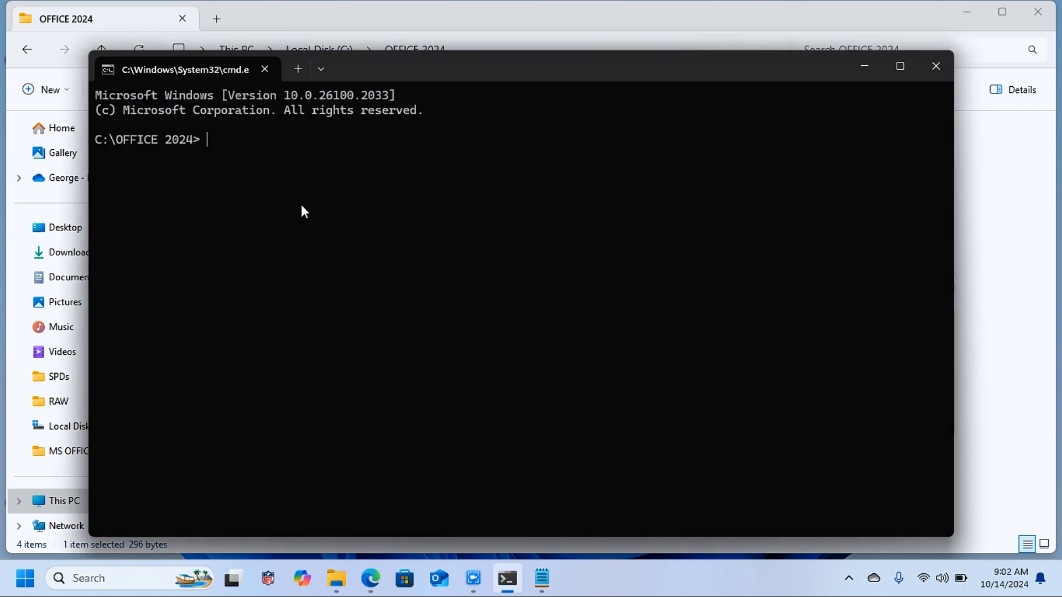
pyautogui.hotkey('ctrl', 'v')
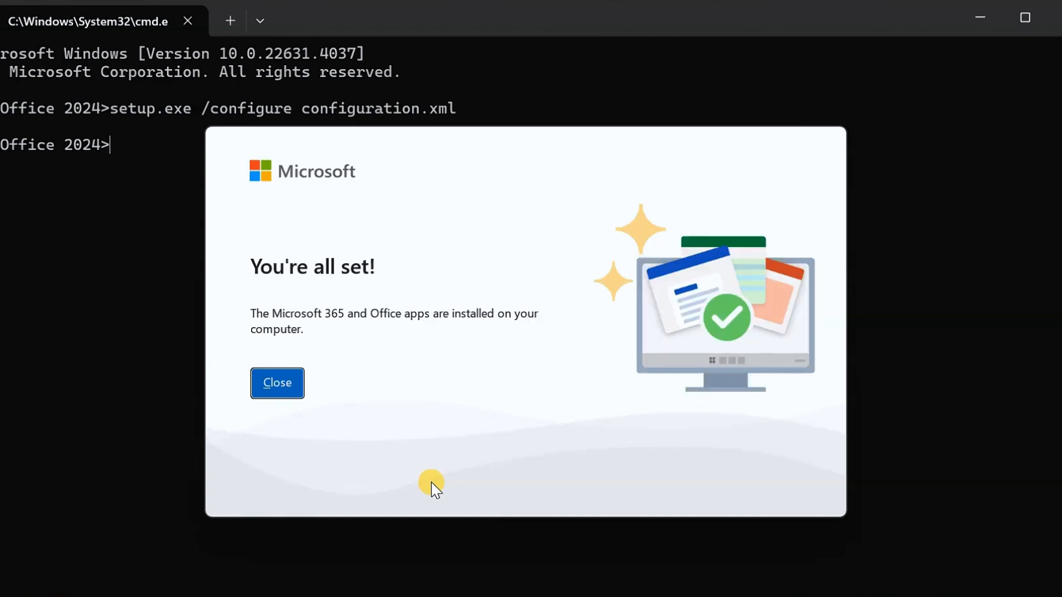
pyautogui.click(290, 387)
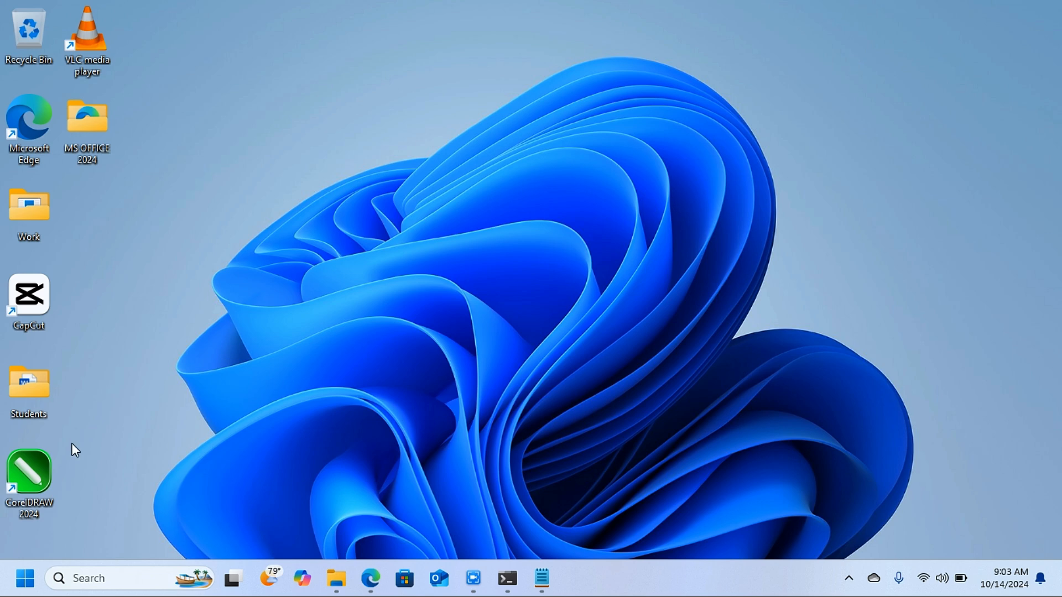
# - Search for Excel among the installed apps, launch it, and accept the Microsoft Office license agreement
pyautogui.click(25, 578)
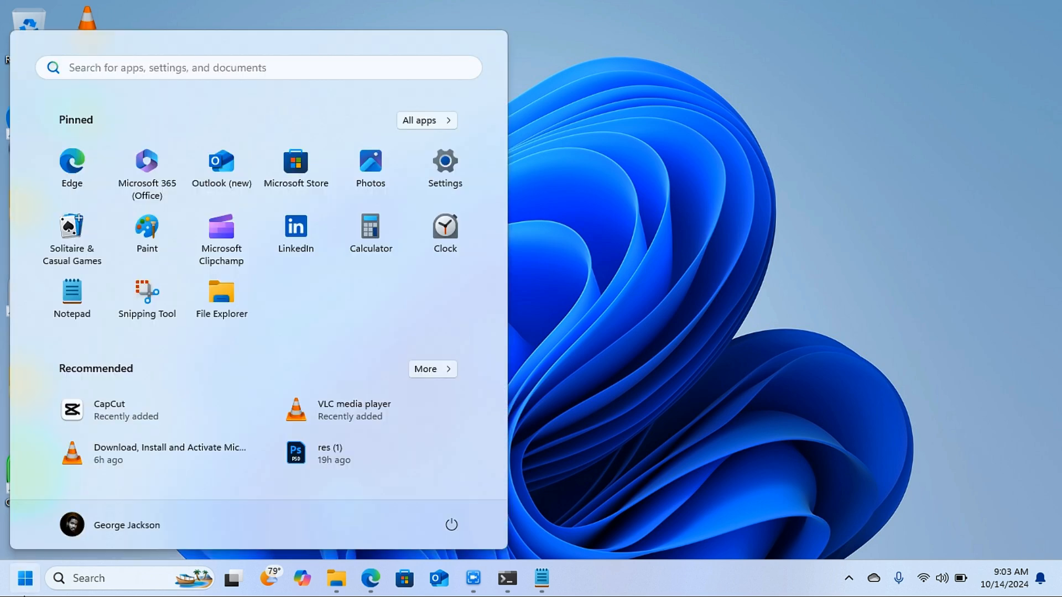
pyautogui.click(25, 595)
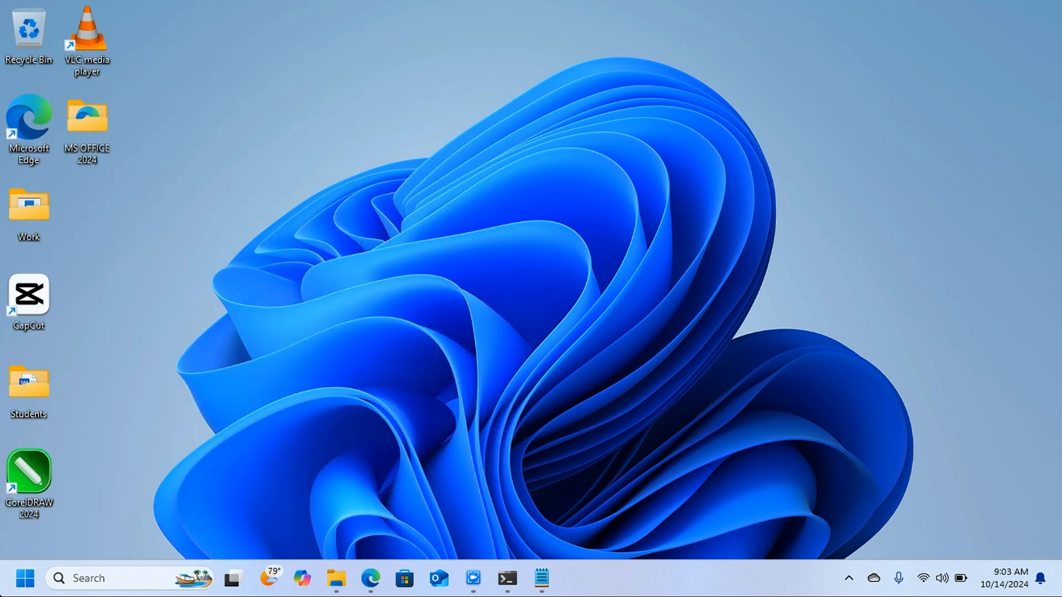
pyautogui.click(25, 585)
pyautogui.write('EXC')
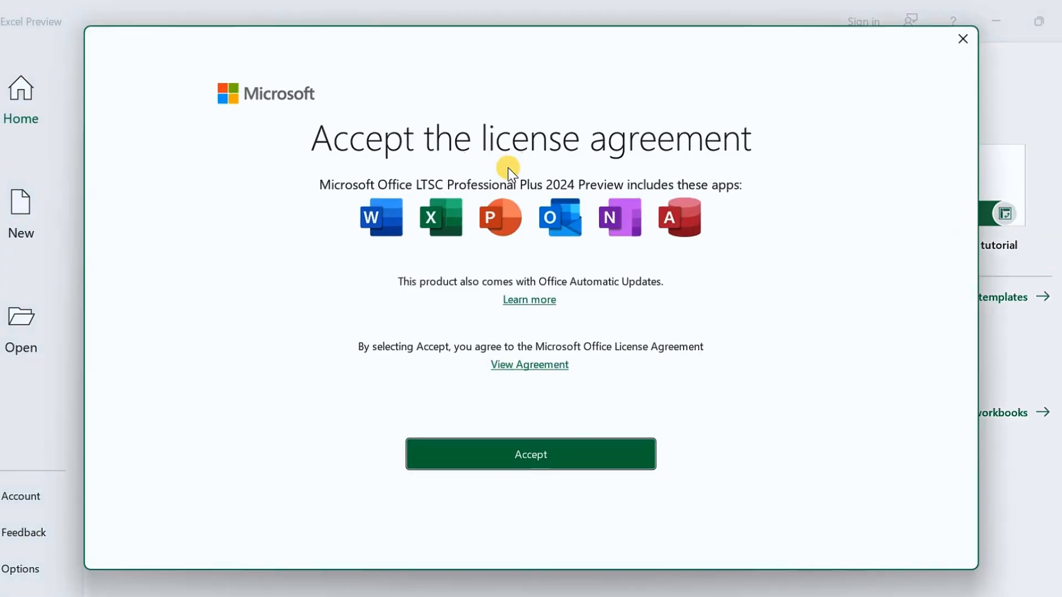
pyautogui.click(580, 448)
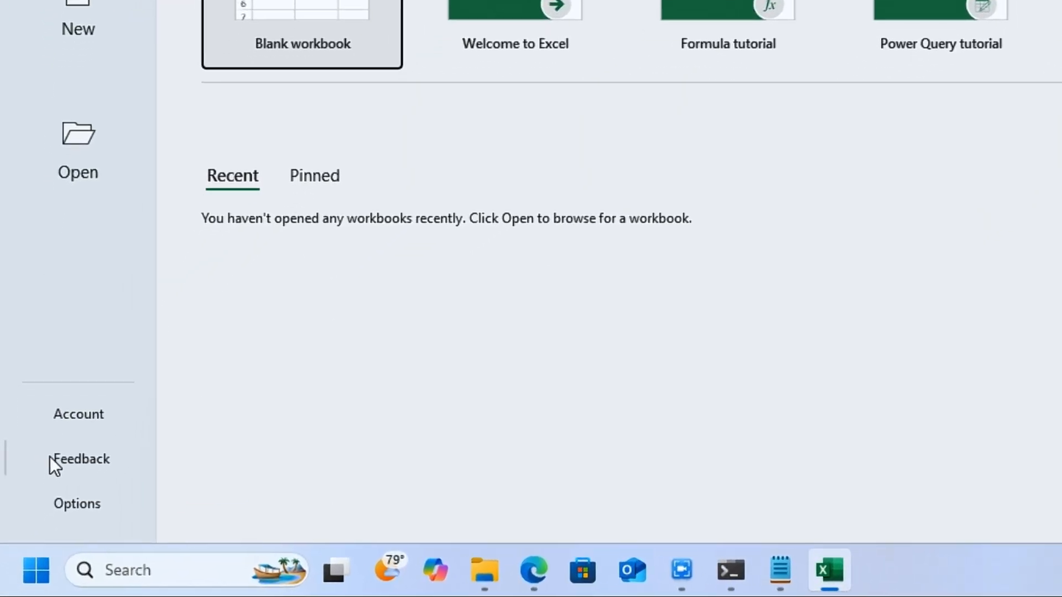
pyautogui.click(81, 412)
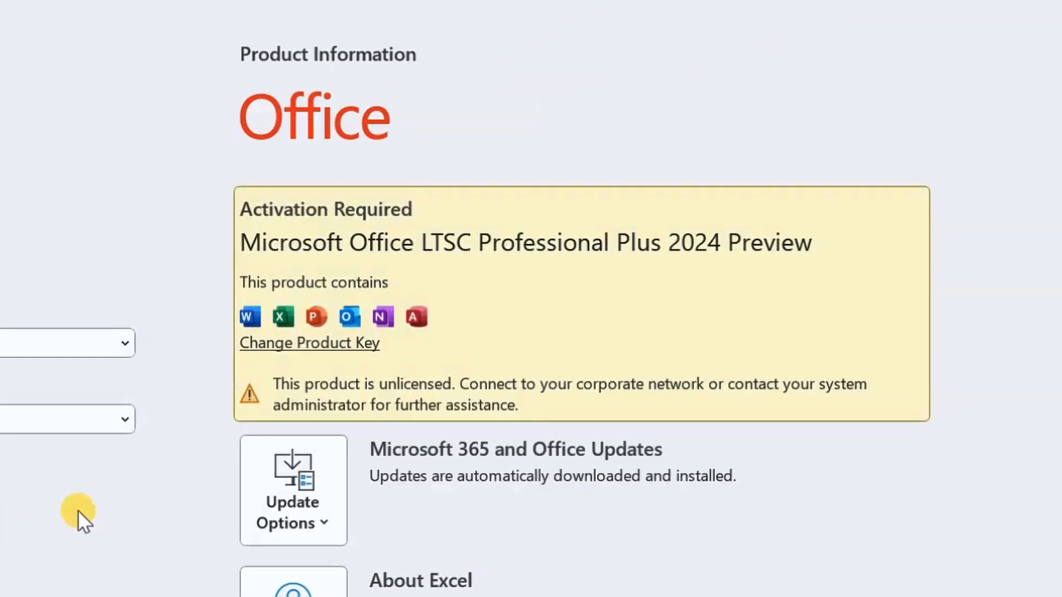
pyautogui.click(302, 347)
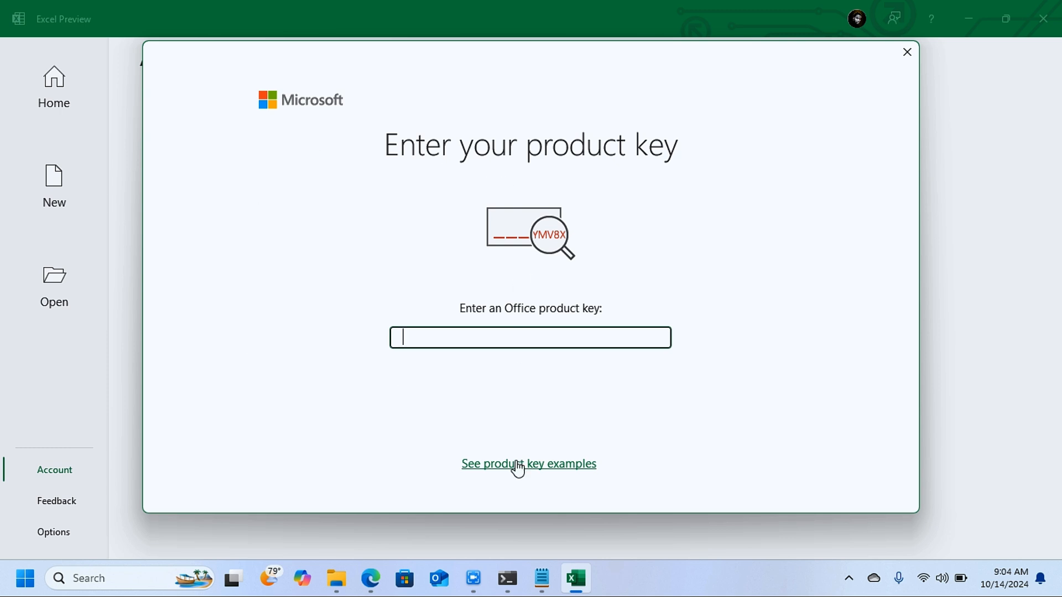
pyautogui.click(542, 579)
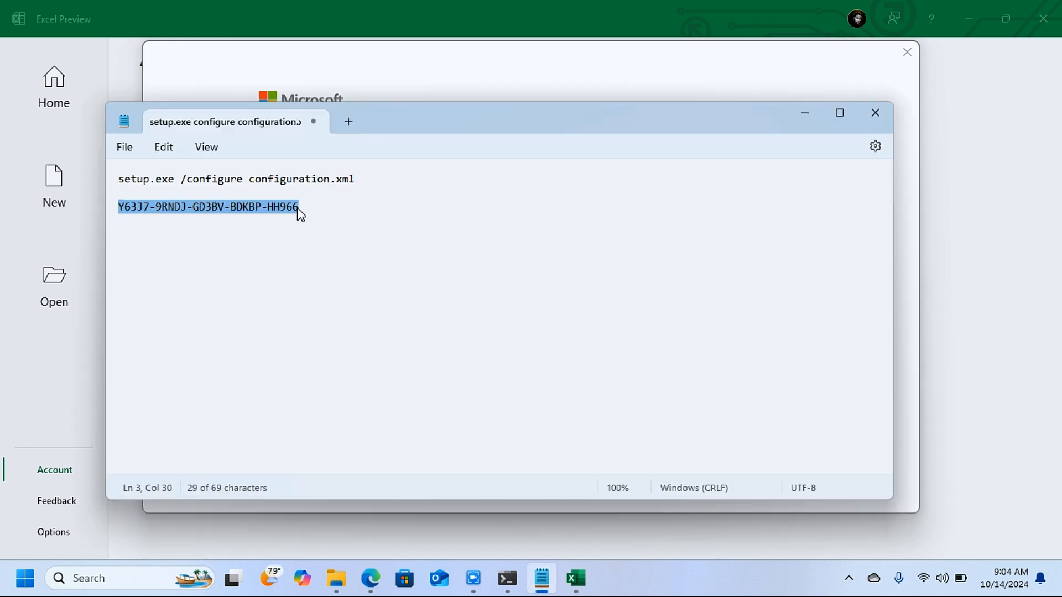
pyautogui.click(474, 72)
pyautogui.hotkey('ctrl', 'v')
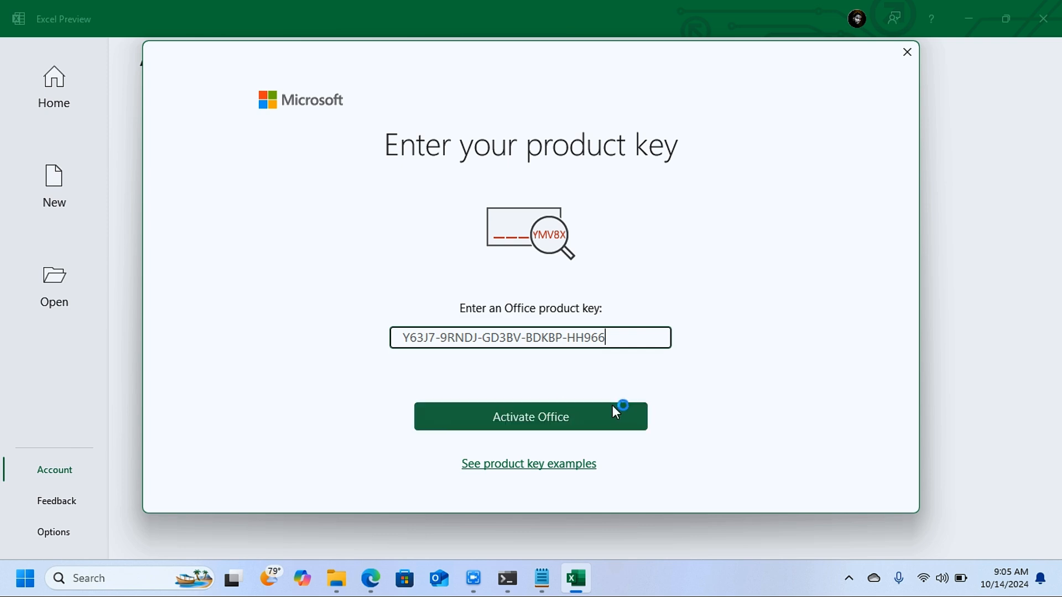
pyautogui.click(578, 427)
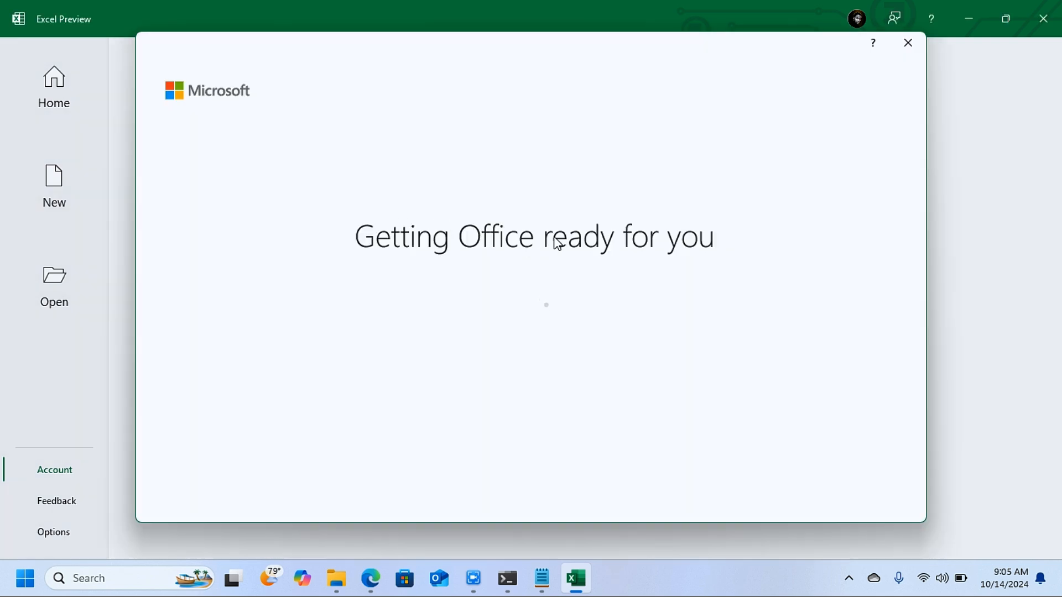